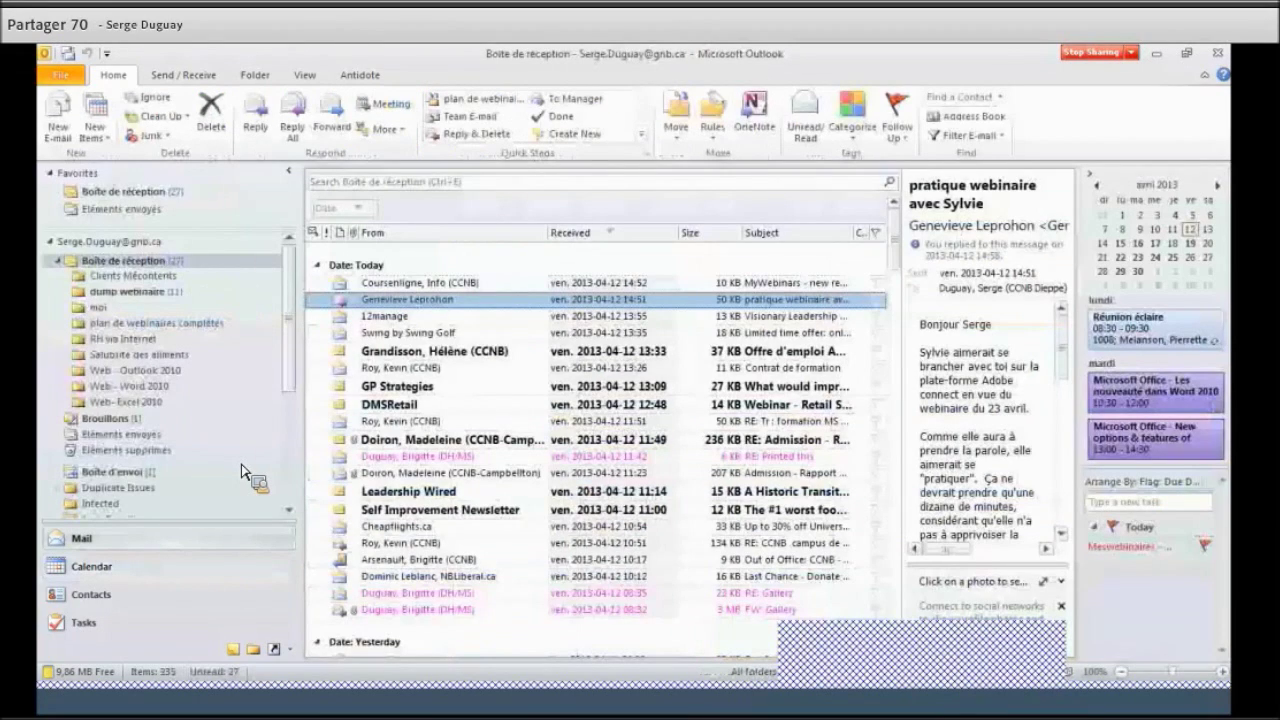
# Show the empty Éléments supprimés folder with the Folder ribbon commands available.
pyautogui.click(126, 450)
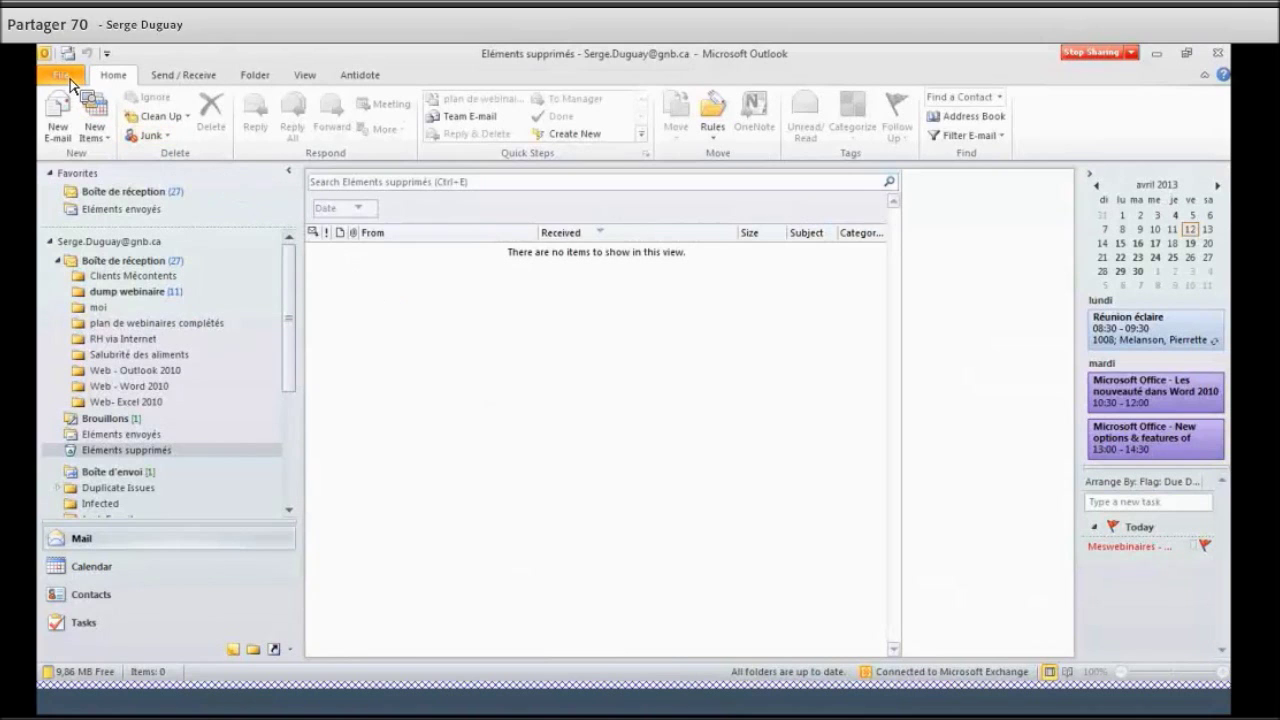
pyautogui.click(252, 75)
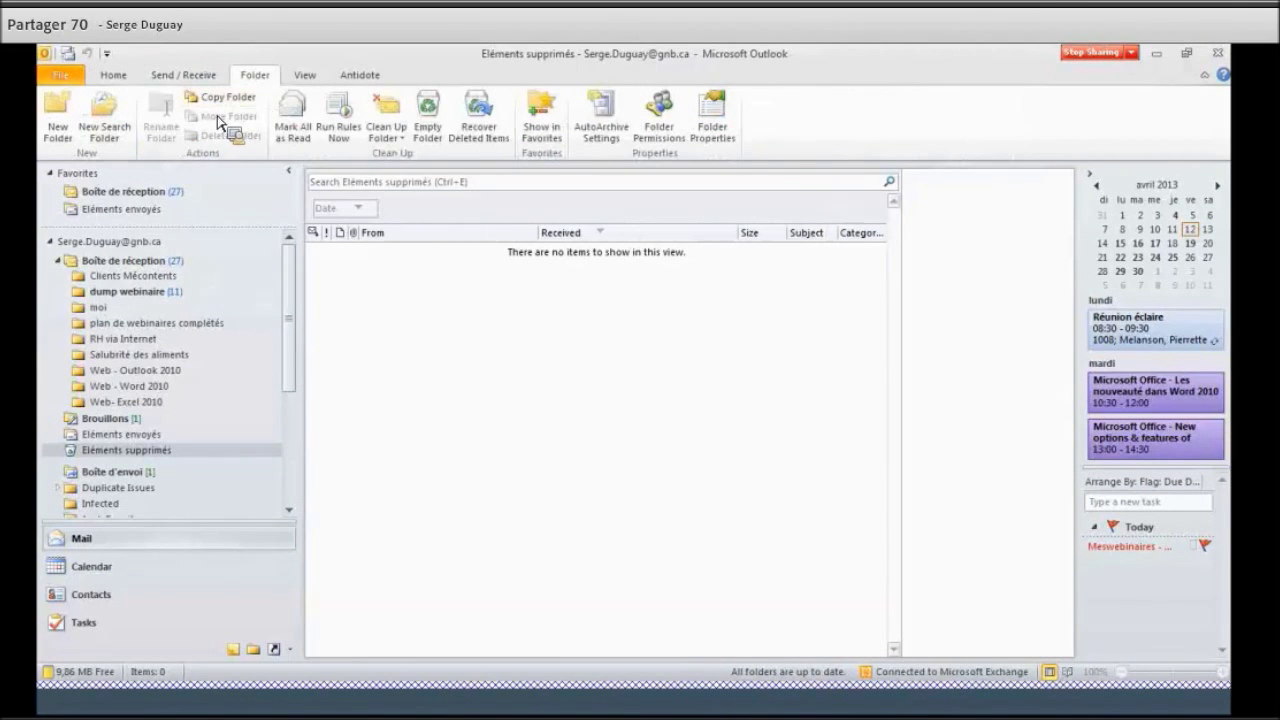
# Open Recover Deleted Items and browse the items purged in March and April 2013.
pyautogui.click(486, 134)
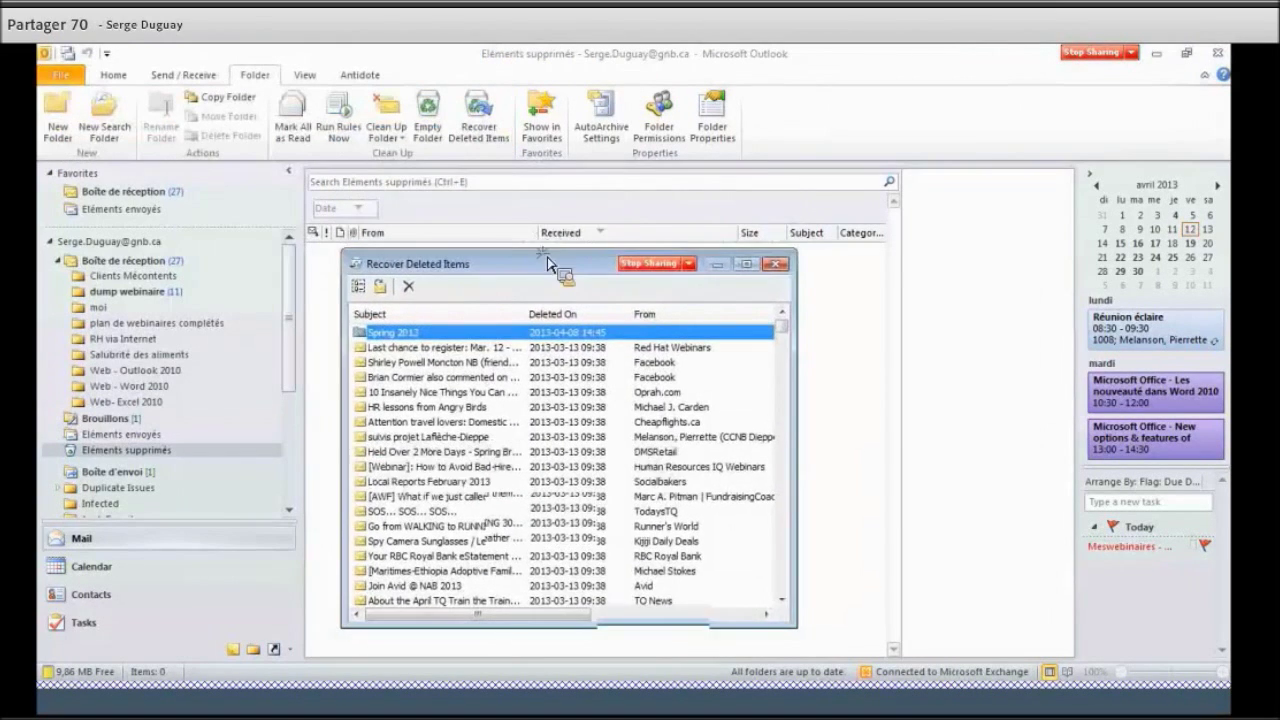
pyautogui.scroll(-4, 530, 410)
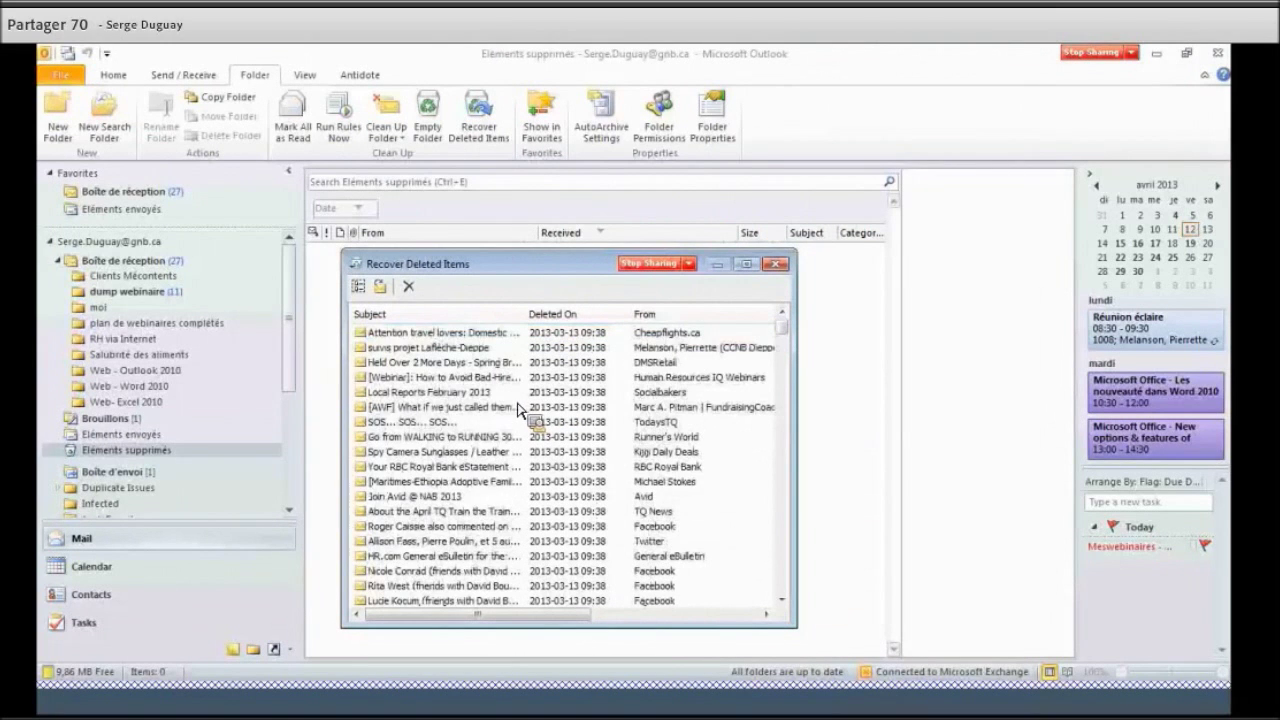
pyautogui.scroll(-5, 520, 420)
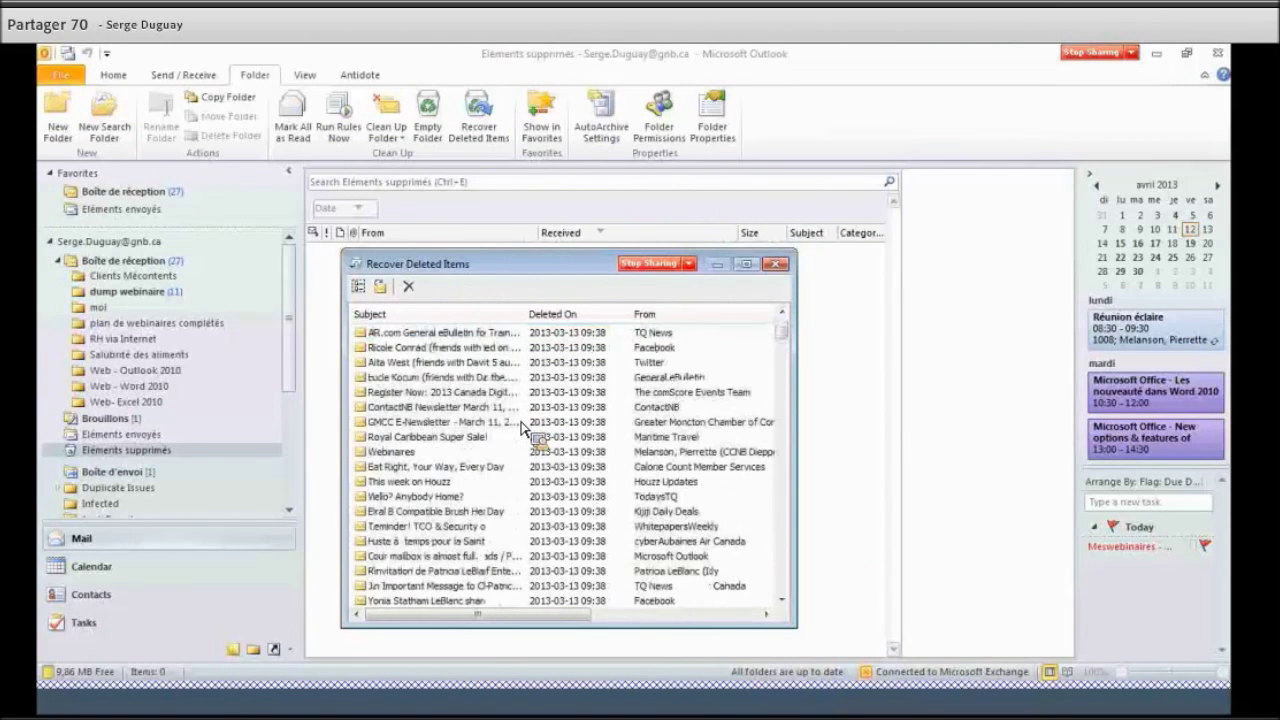
pyautogui.scroll(10, 521, 437)
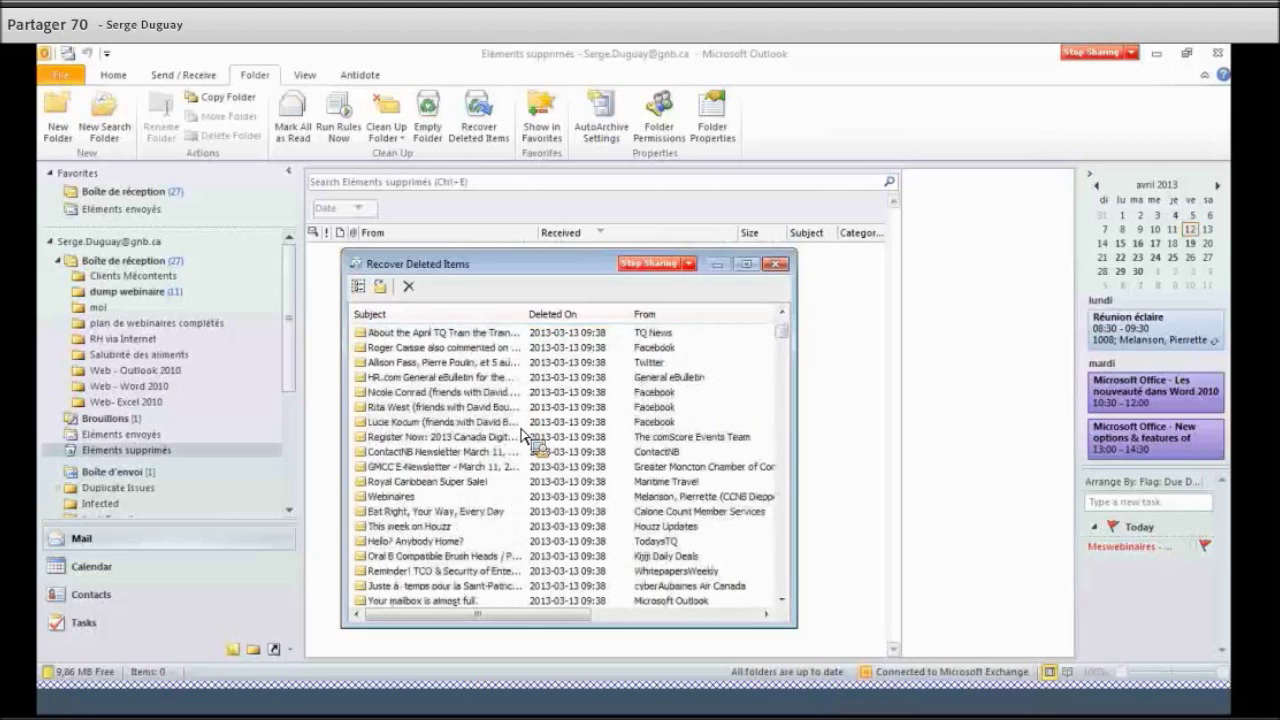
pyautogui.press('Home')
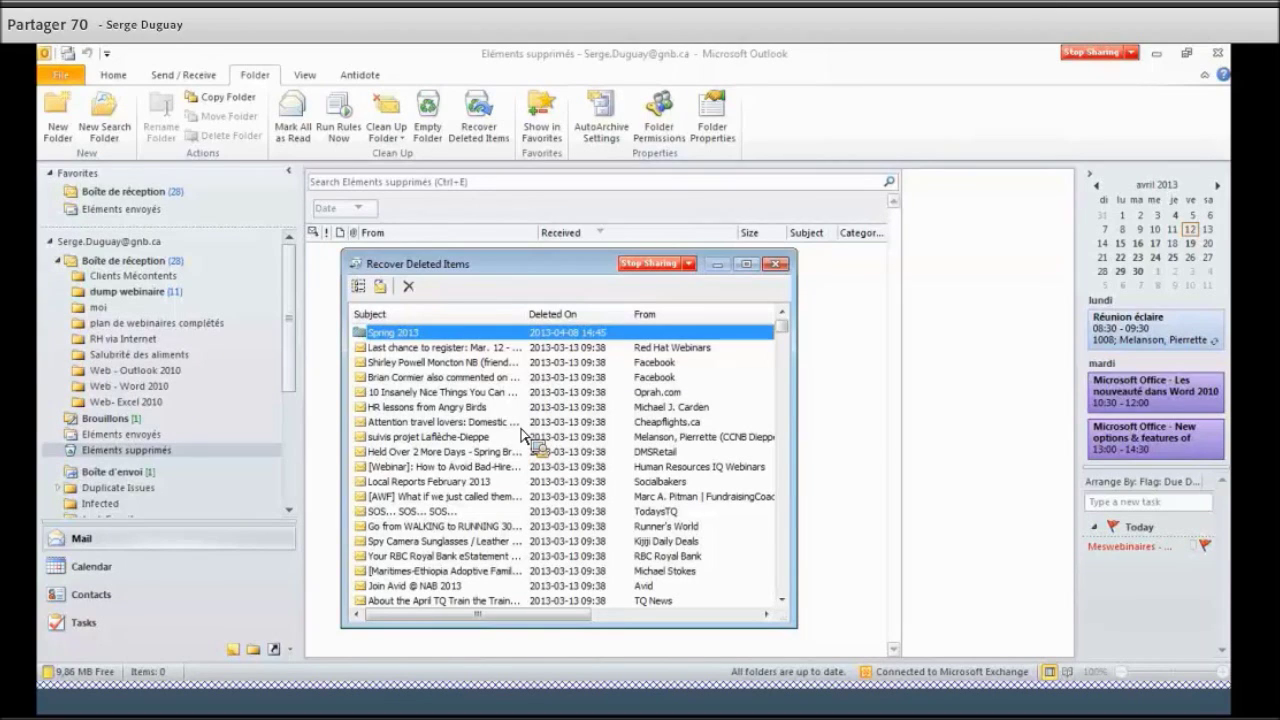
# Select all recoverable items, then narrow the selection to the Held Over 2 More Days message.
pyautogui.moveTo(521, 435); pyautogui.dragTo(360, 295)
pyautogui.click(358, 288)
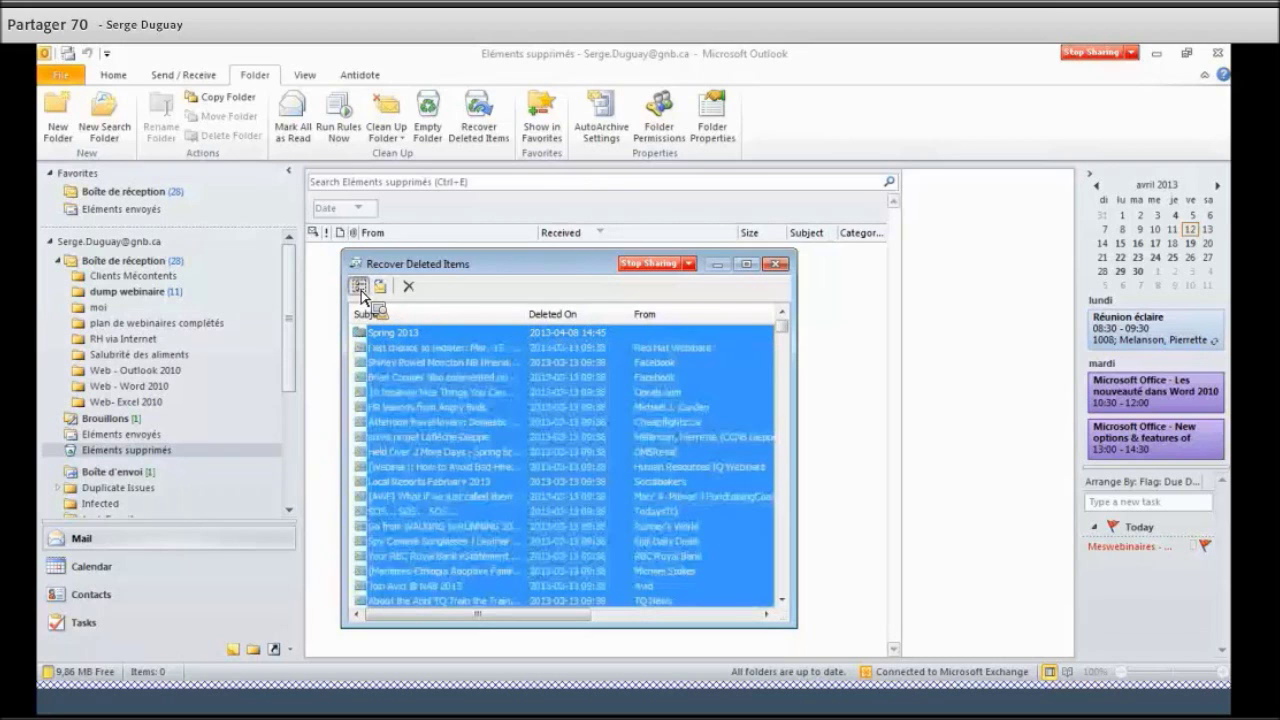
pyautogui.scroll(-5, 484, 428)
pyautogui.scroll(-10, 507, 447)
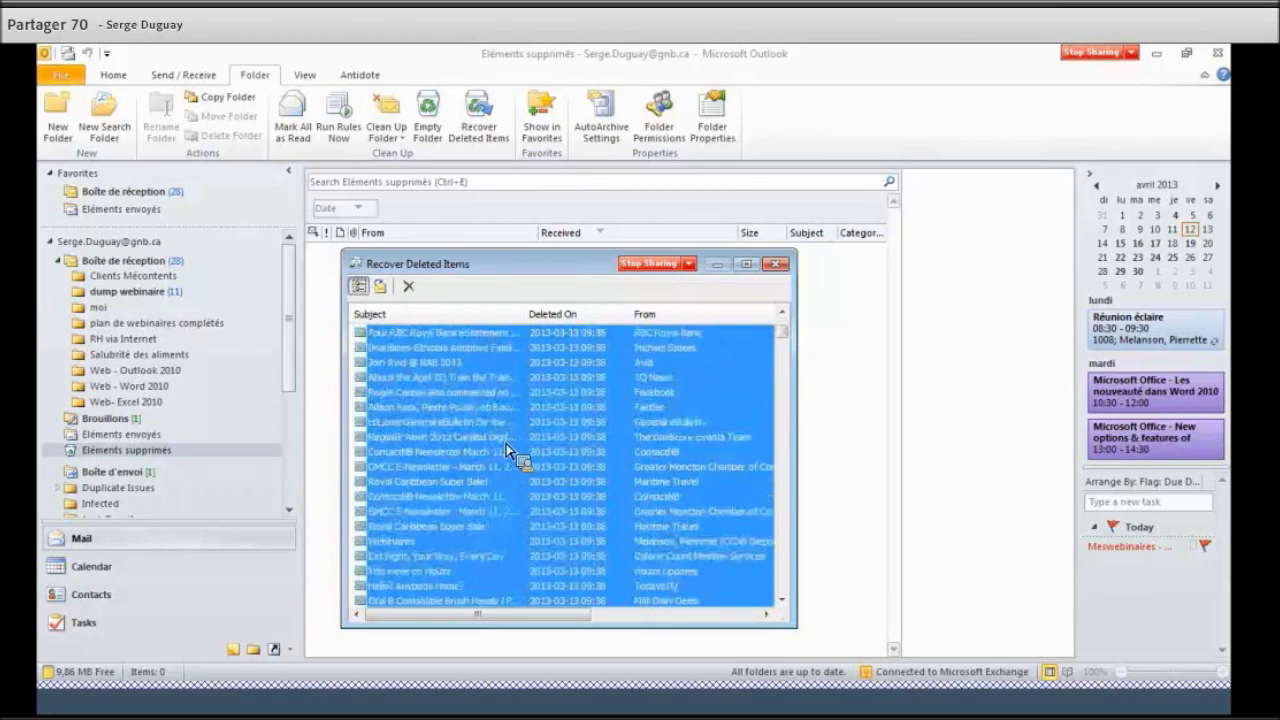
pyautogui.scroll(10, 527, 482)
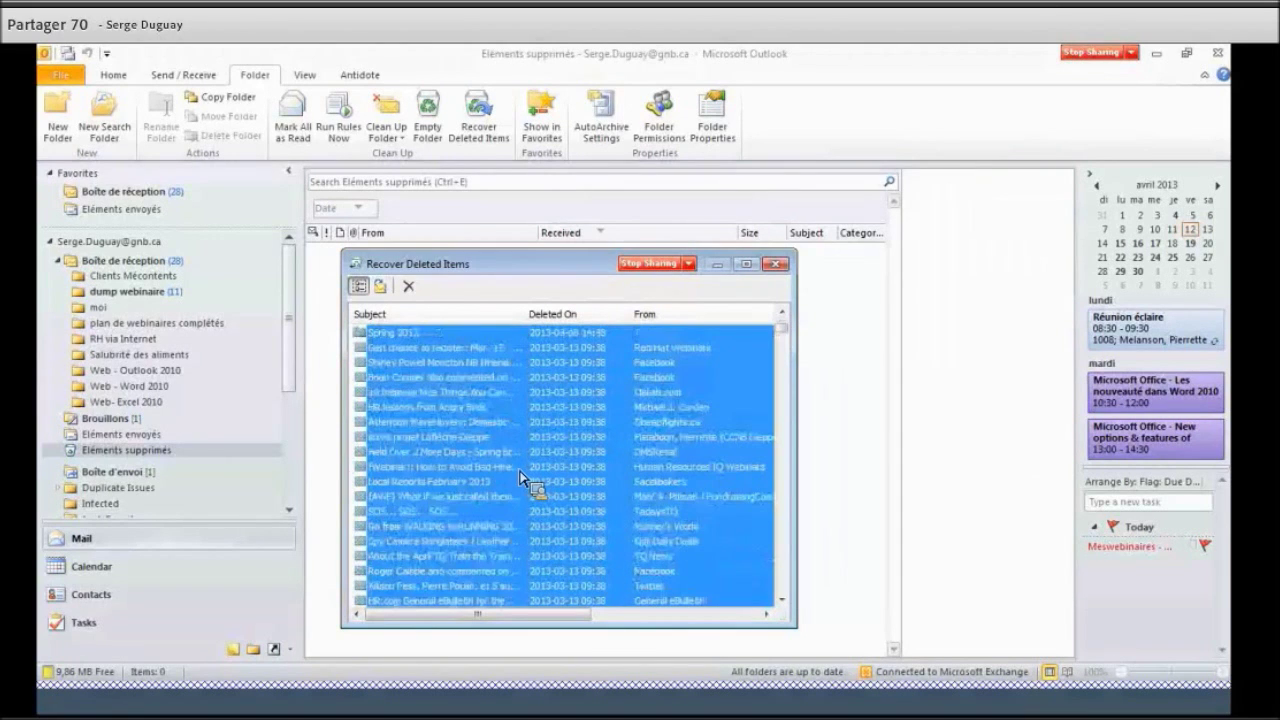
pyautogui.moveTo(503, 463); pyautogui.dragTo(517, 437)
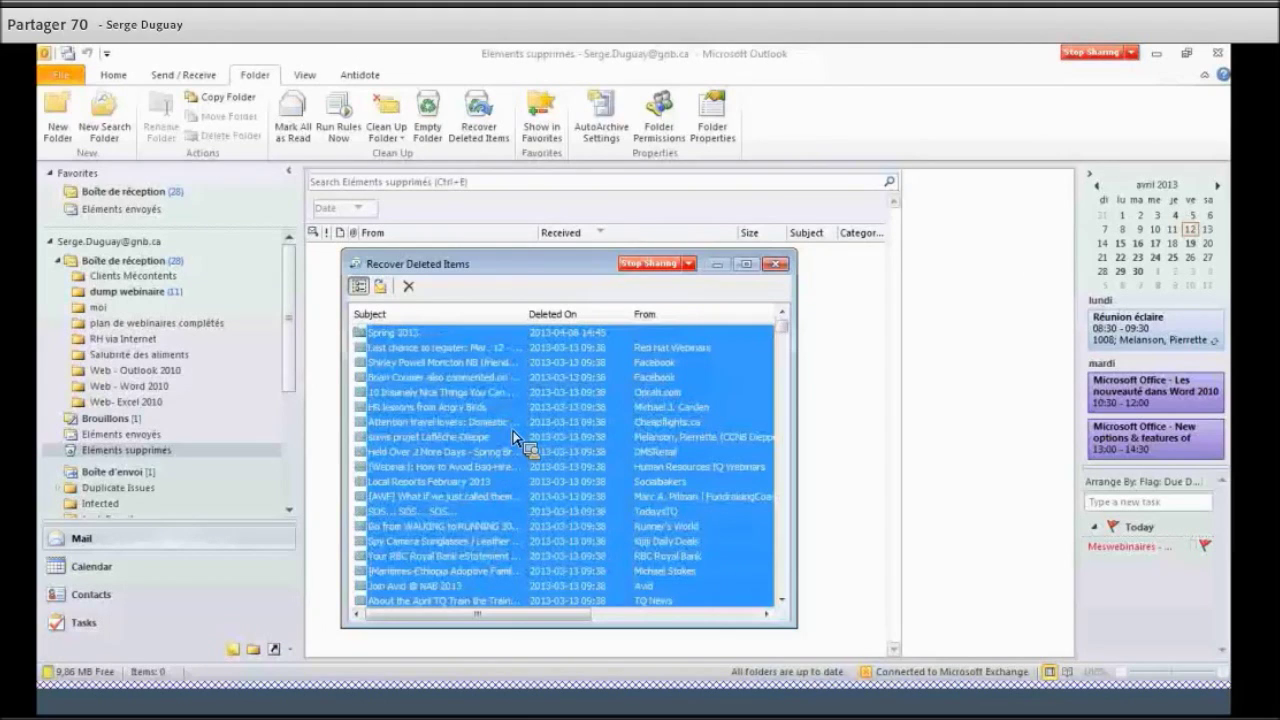
pyautogui.moveTo(512, 432); pyautogui.dragTo(386, 296)
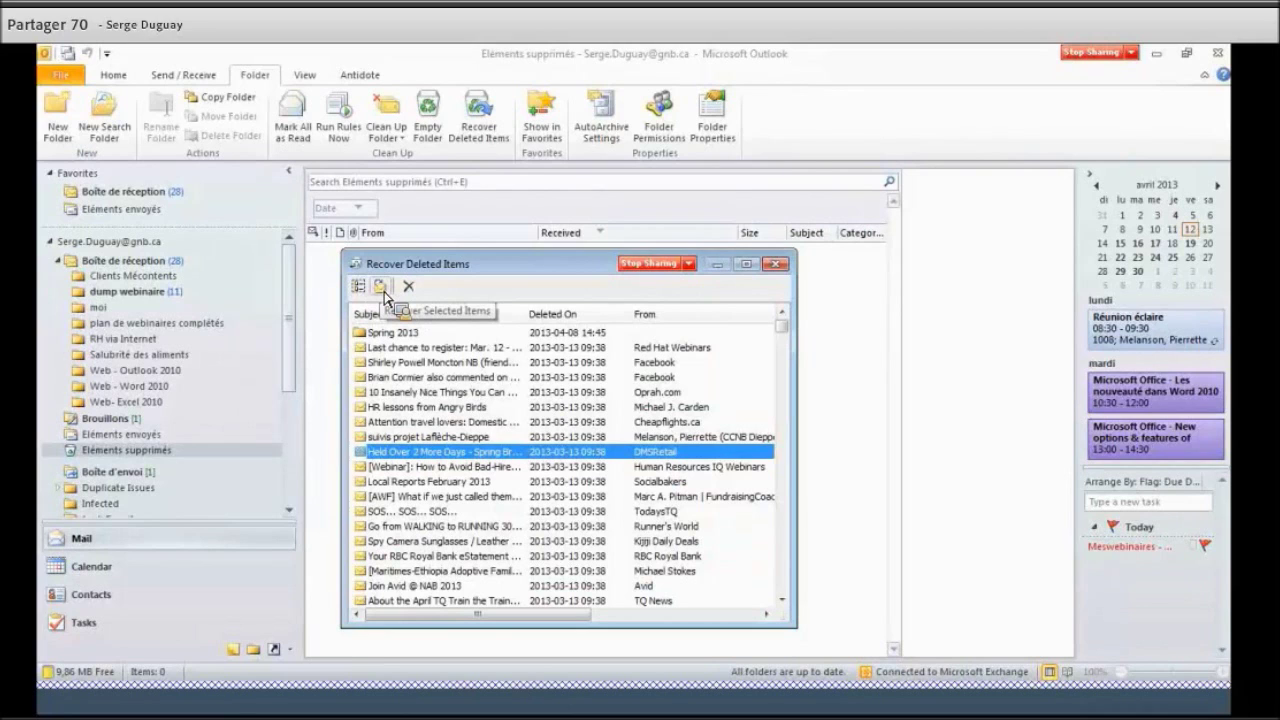
# Recover the Held Over 2 More Days message from DMSRetail and check its content opens normally.
pyautogui.click(384, 290)
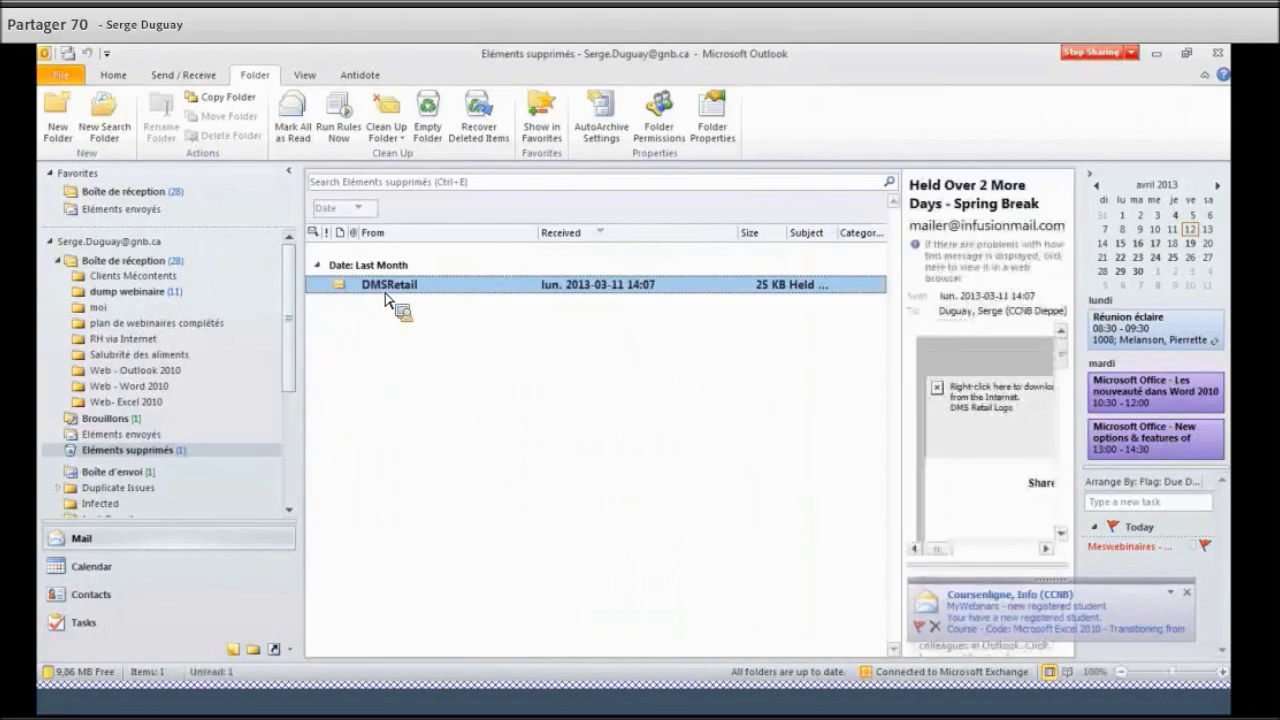
pyautogui.moveTo(520, 304)
pyautogui.mouseDown()
pyautogui.moveTo(453, 362)
pyautogui.moveTo(158, 463)
pyautogui.moveTo(548, 362)
pyautogui.moveTo(552, 310)
pyautogui.moveTo(539, 291)
pyautogui.mouseUp()
pyautogui.doubleClick(539, 291)
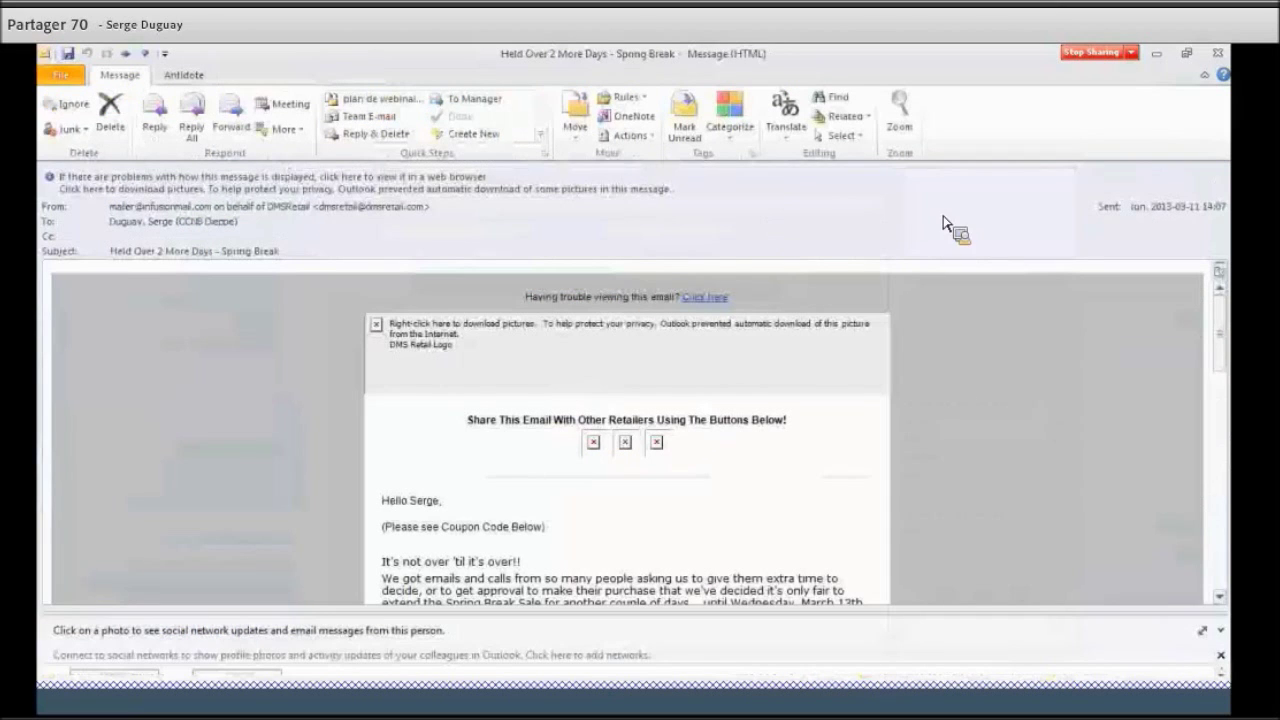
pyautogui.click(1229, 58)
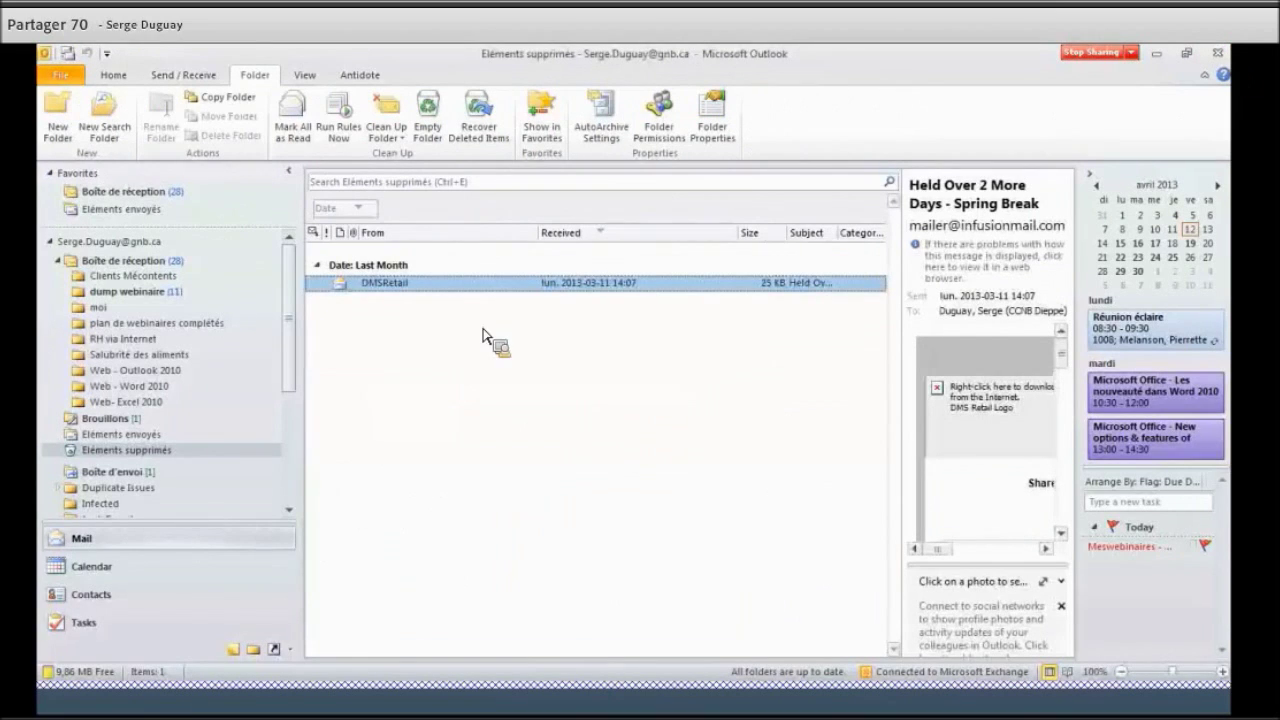
# Move the DMSRetail message from Éléments supprimés into Boîte de réception and display the inbox.
pyautogui.moveTo(390, 299); pyautogui.dragTo(158, 268)
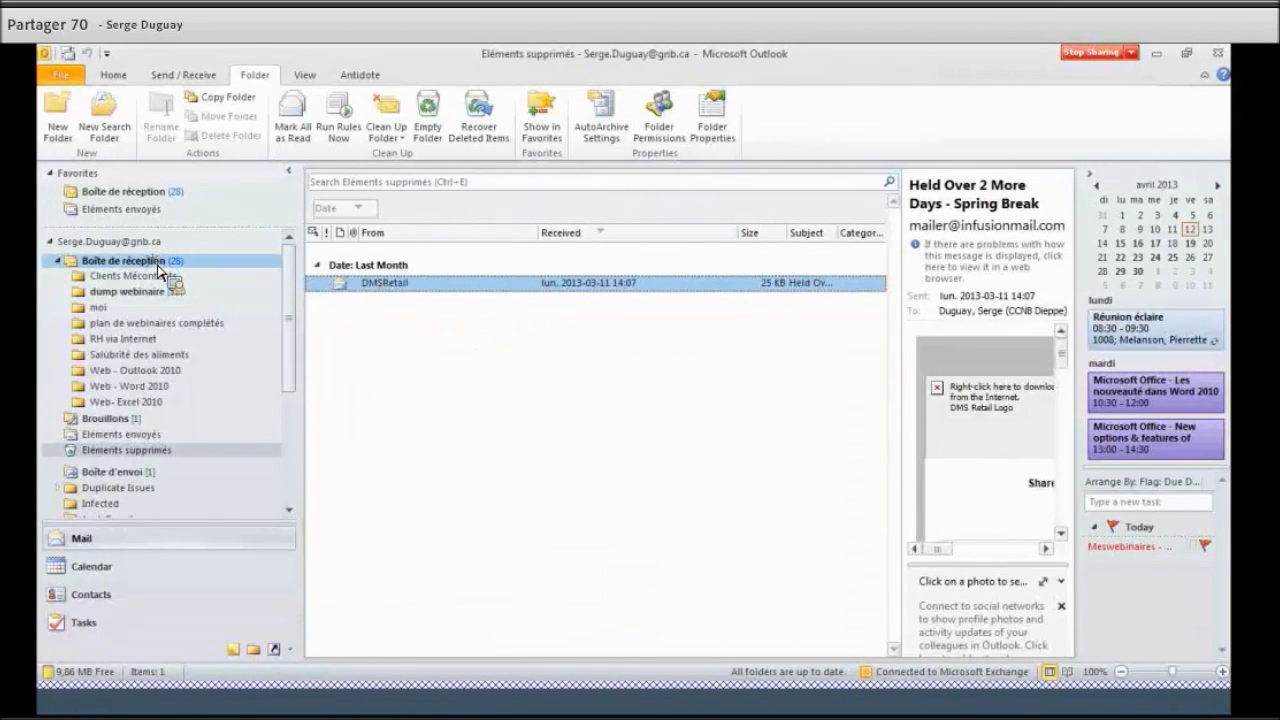
pyautogui.moveTo(158, 268); pyautogui.dragTo(158, 268)
pyautogui.moveTo(157, 268); pyautogui.dragTo(160, 270)
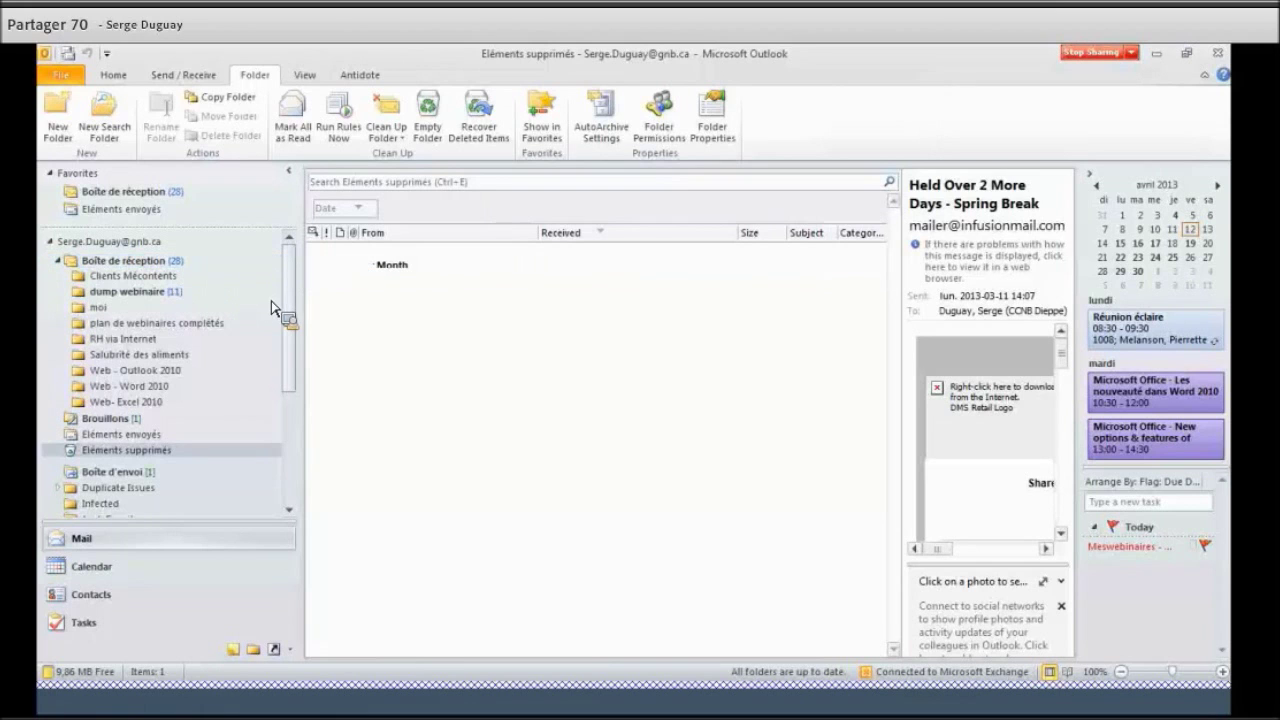
pyautogui.click(147, 262)
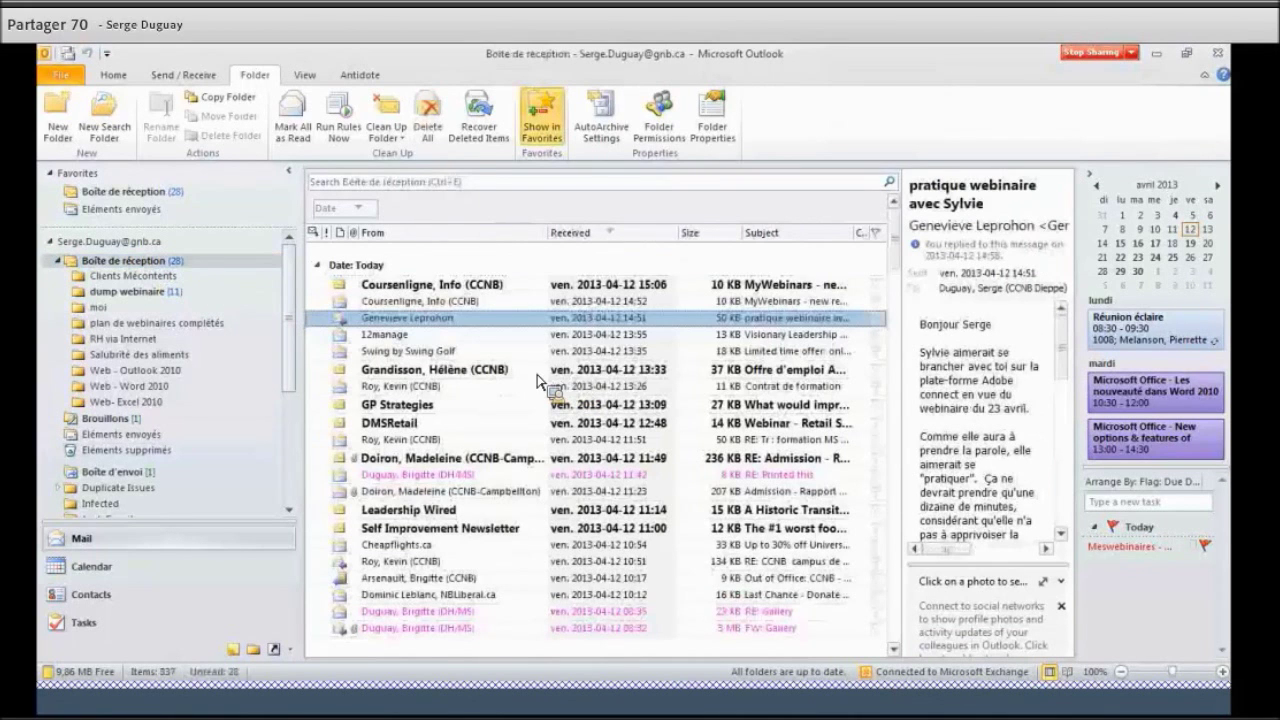
# Check the DMSRetail message among the inbox's 337 items, then return to Éléments supprimés.
pyautogui.scroll(-7, 537, 478)
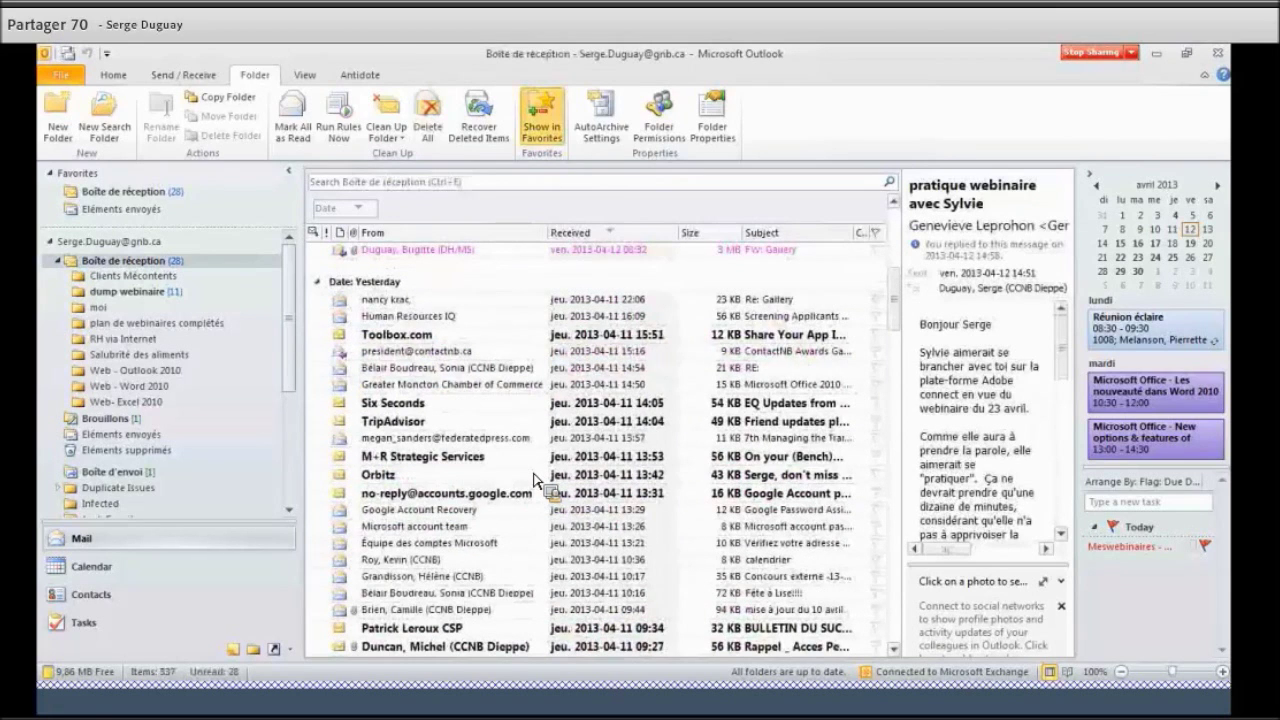
pyautogui.moveTo(537, 481); pyautogui.dragTo(525, 485)
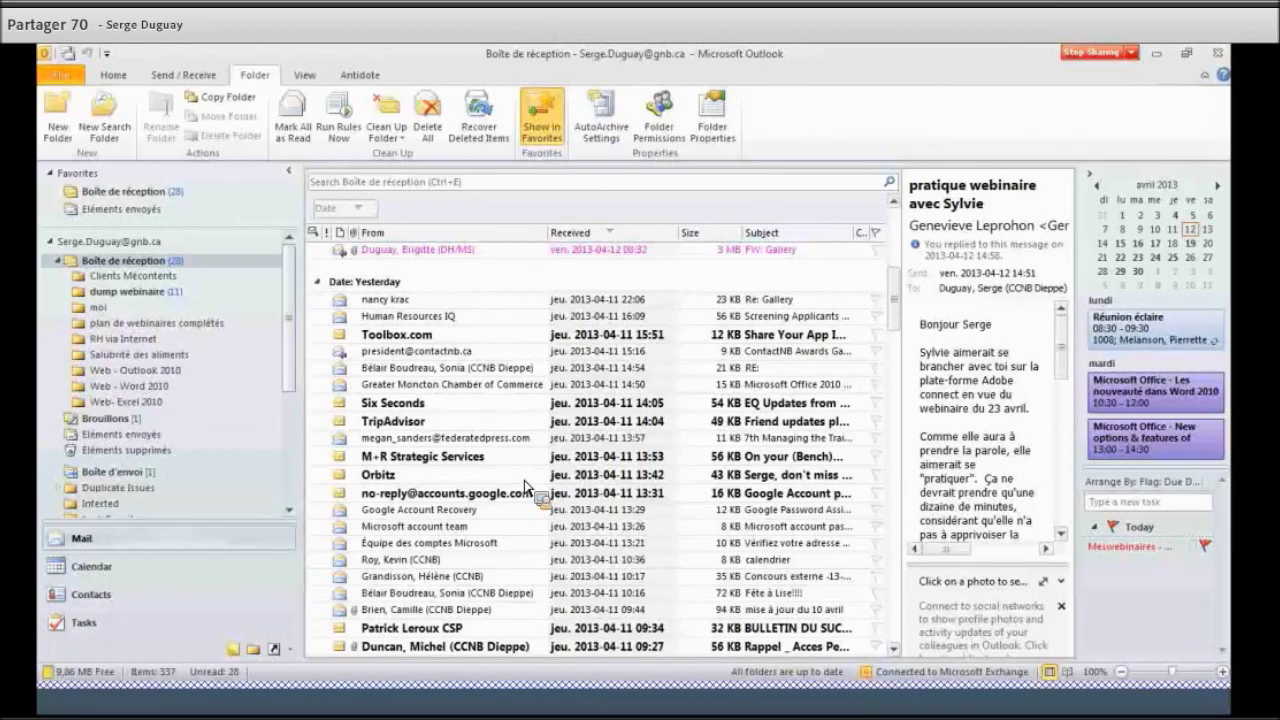
pyautogui.scroll(-8, 525, 487)
pyautogui.scroll(-5, 527, 487)
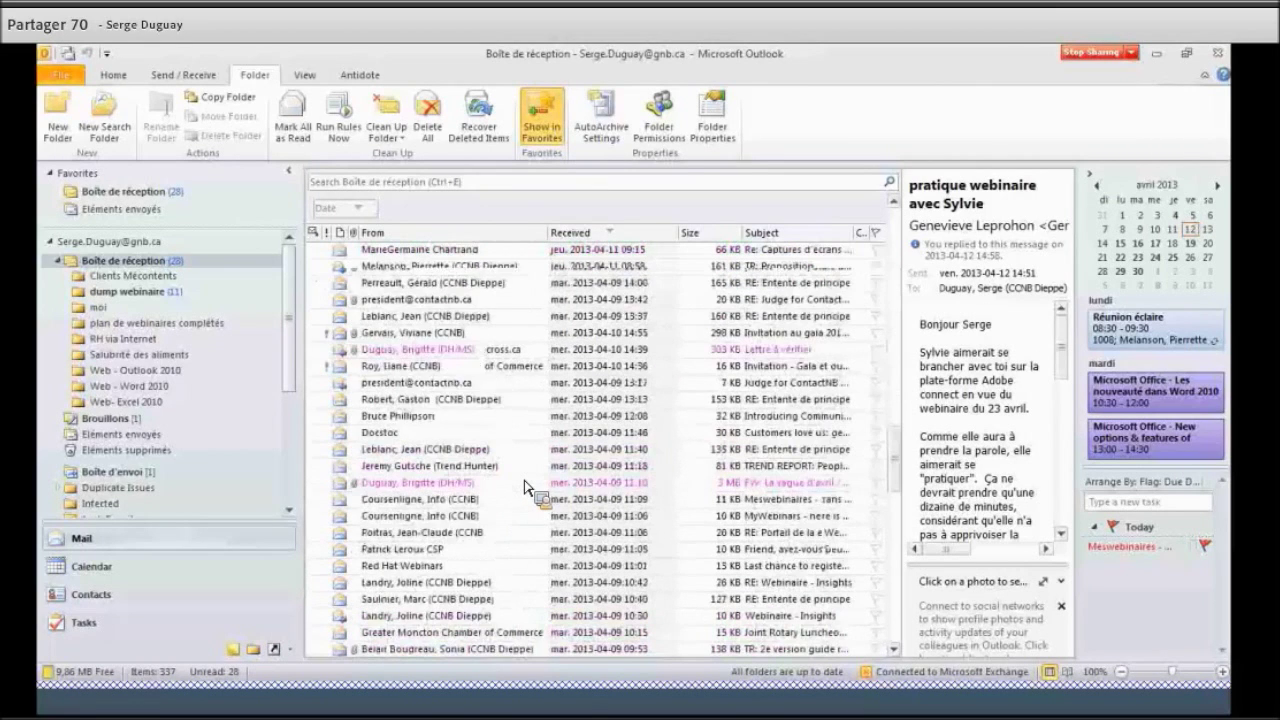
pyautogui.scroll(7, 525, 487)
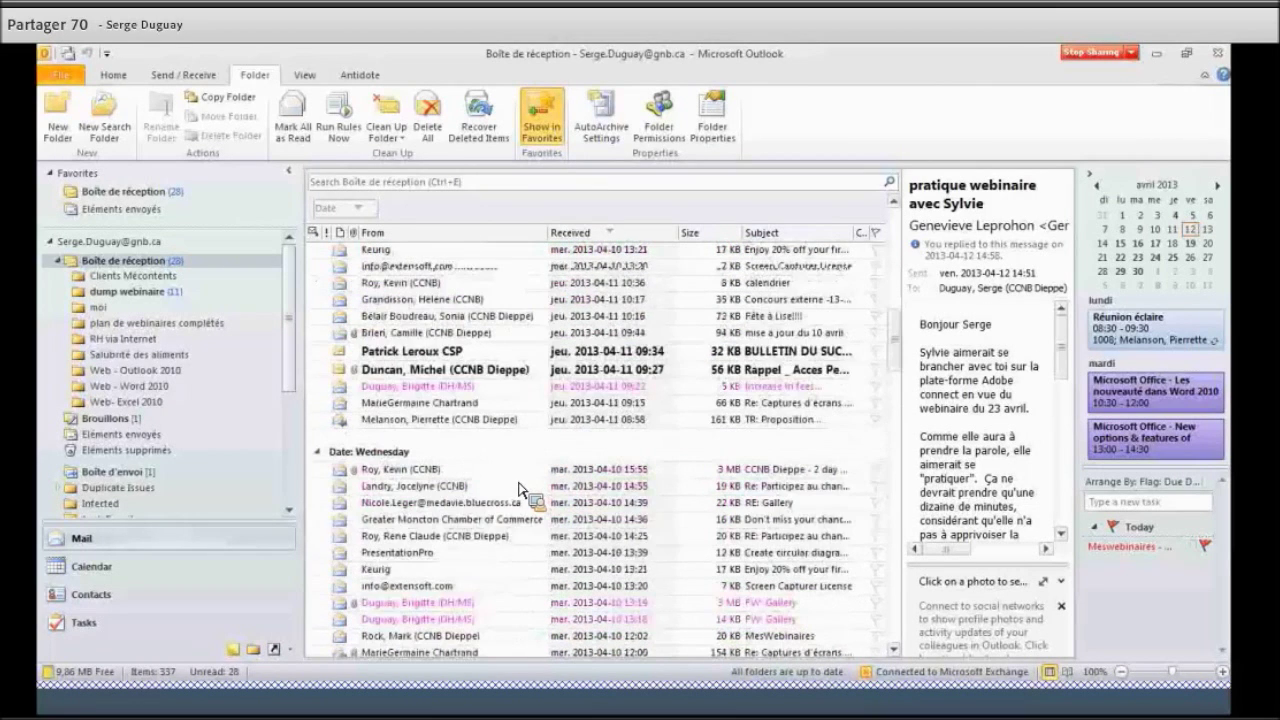
pyautogui.moveTo(524, 484); pyautogui.dragTo(482, 130)
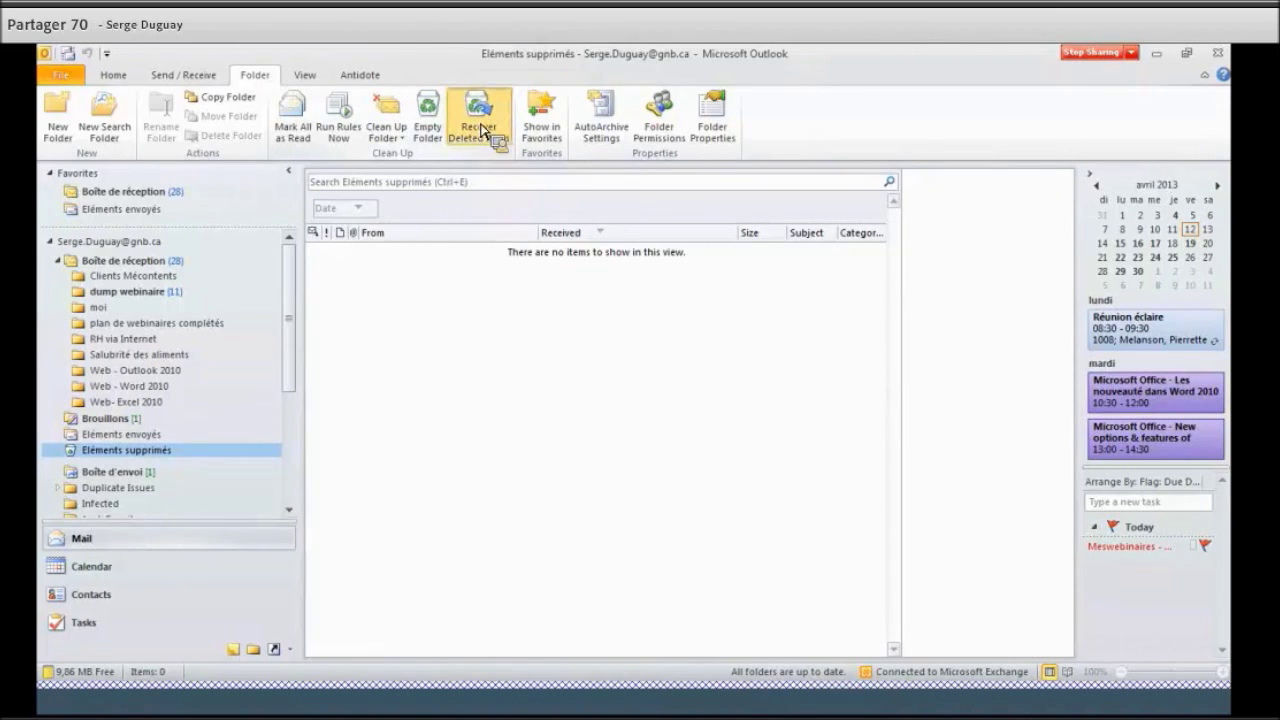
pyautogui.click(480, 128)
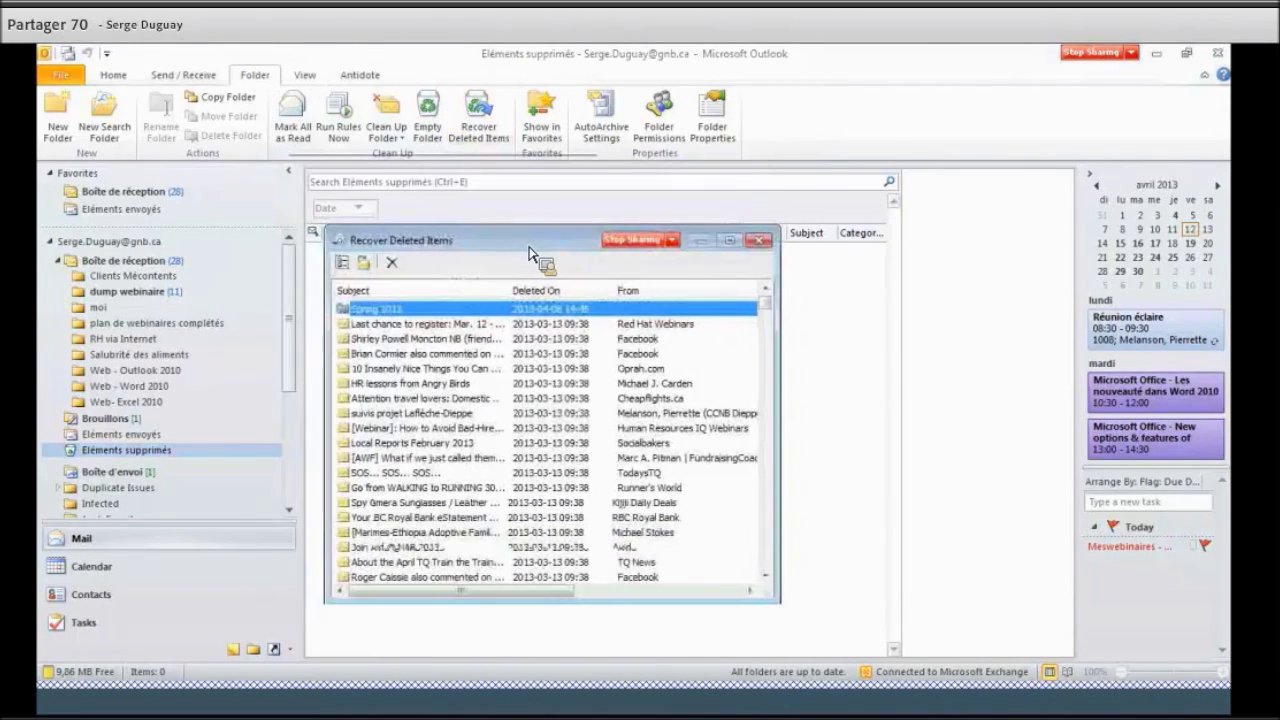
pyautogui.click(425, 401)
pyautogui.moveTo(424, 406); pyautogui.dragTo(369, 272)
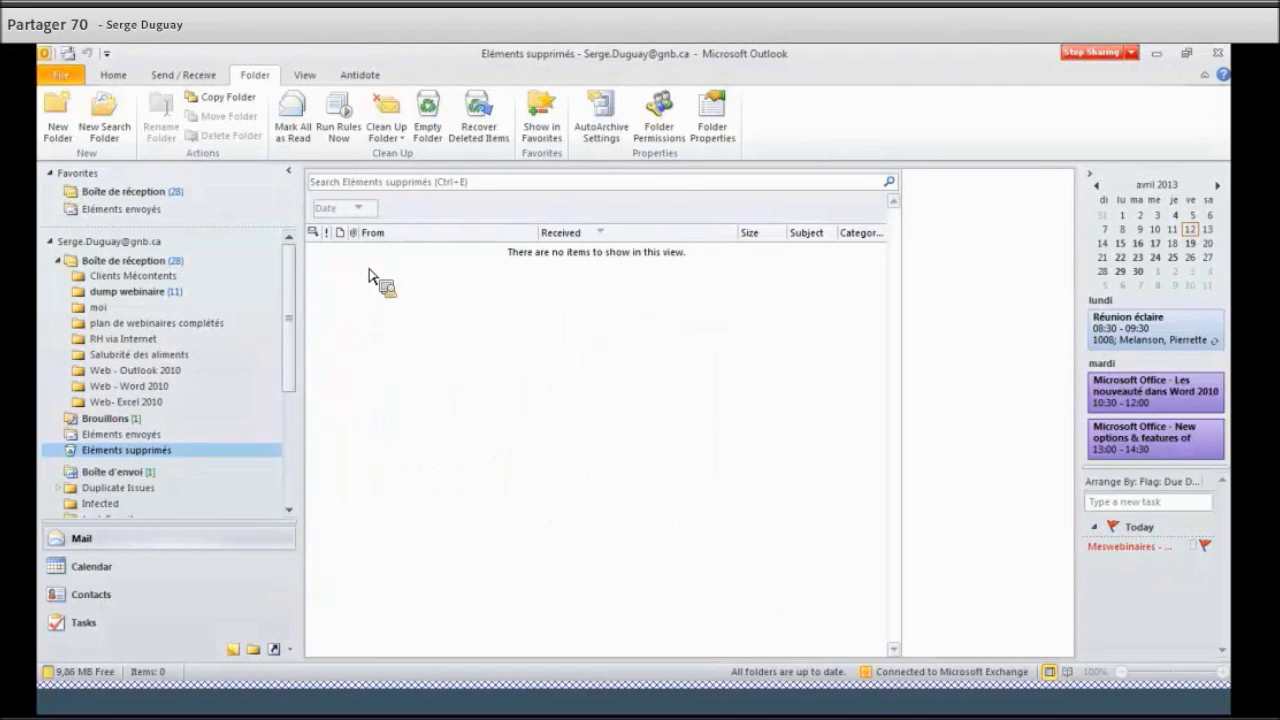